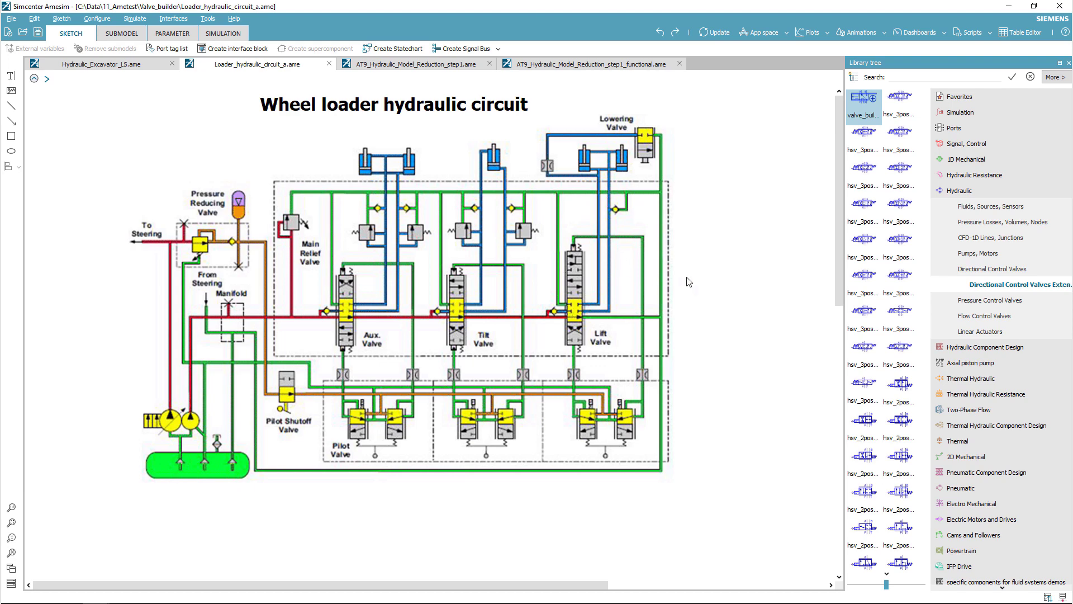
Open the Valve Builder and configure a directional valve with 3 bottom ports, 3 top ports, 4 positions and neutral position 3
drag(843, 224, 839, 430)
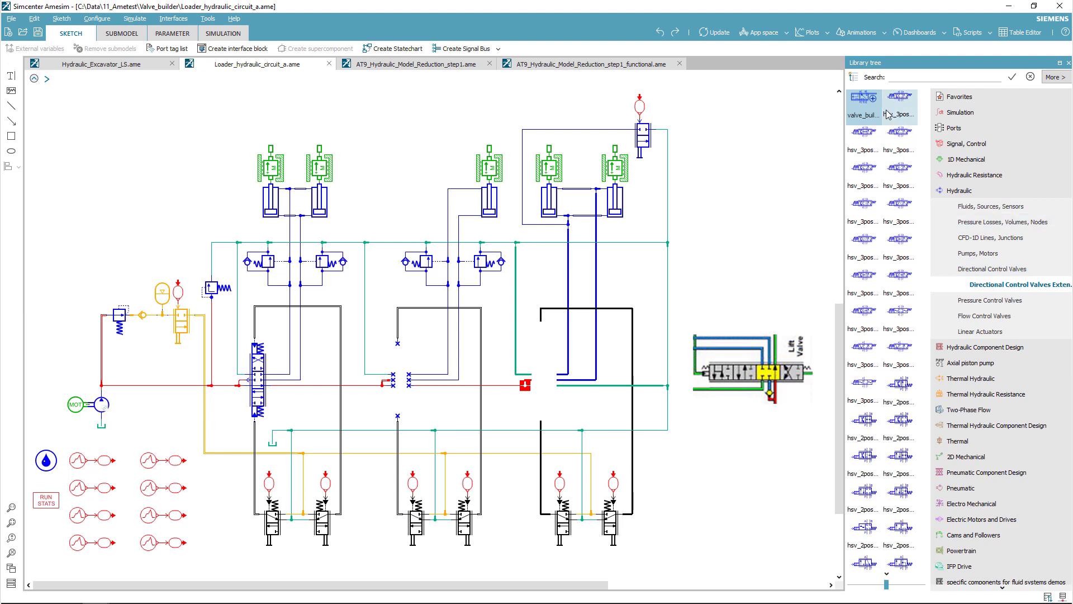
double_click(864, 102)
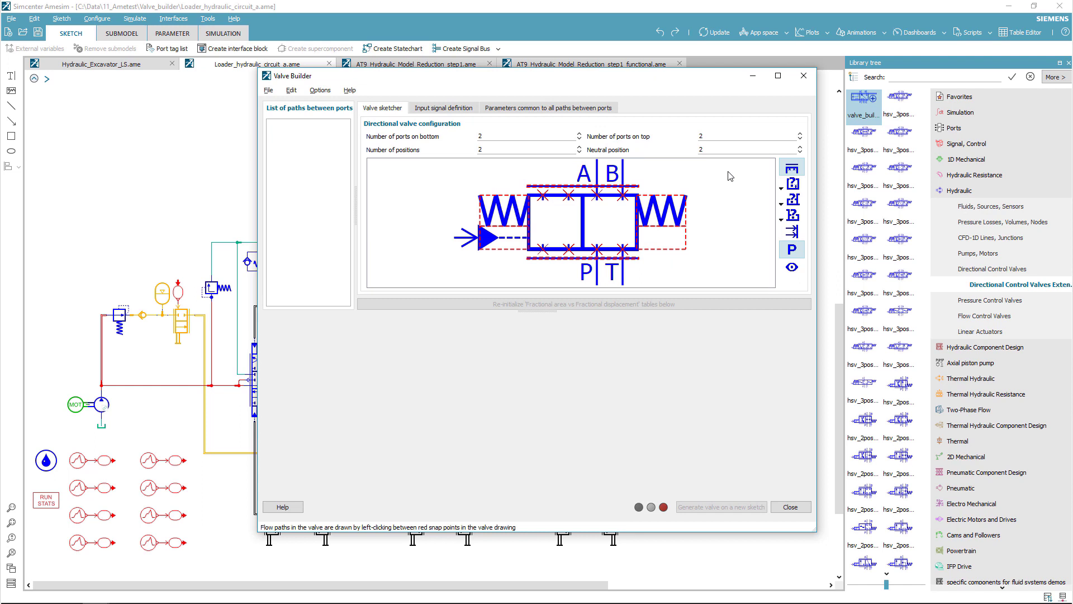
click(579, 148)
click(579, 147)
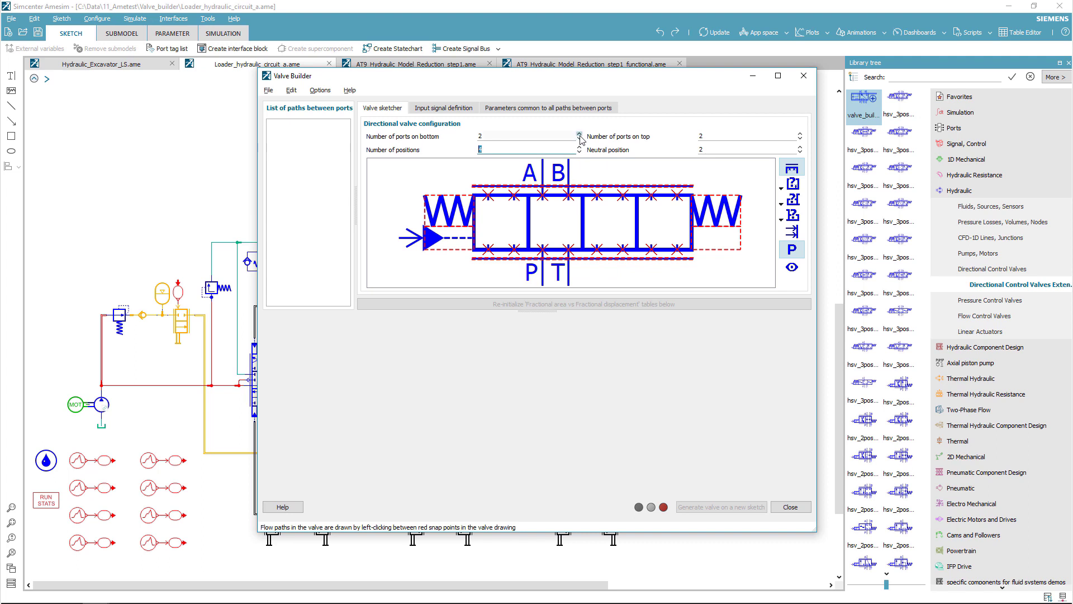
click(580, 134)
click(800, 134)
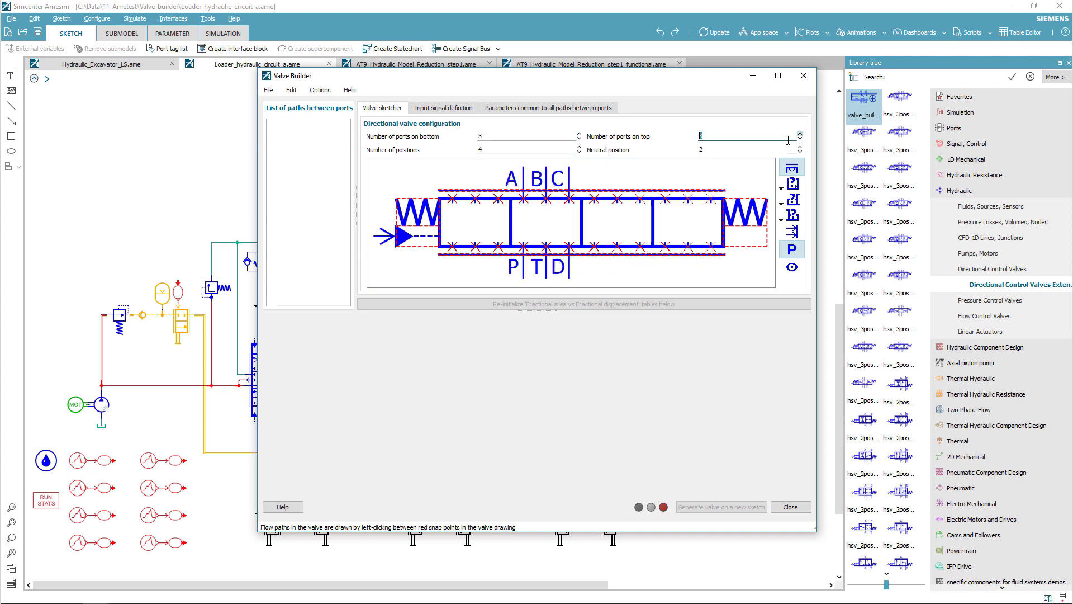
click(801, 147)
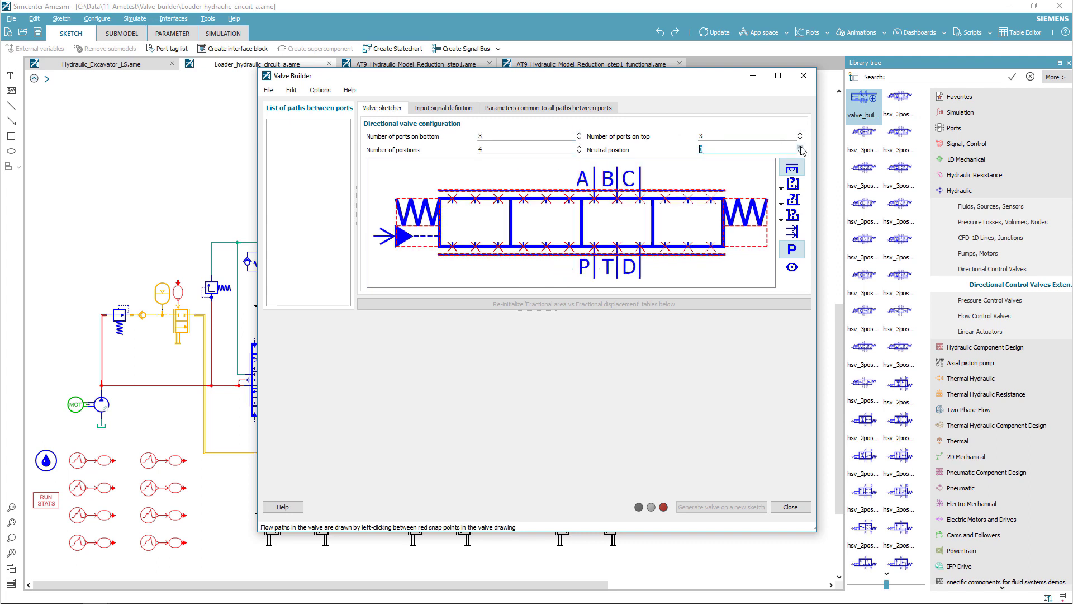
drag(568, 78, 404, 96)
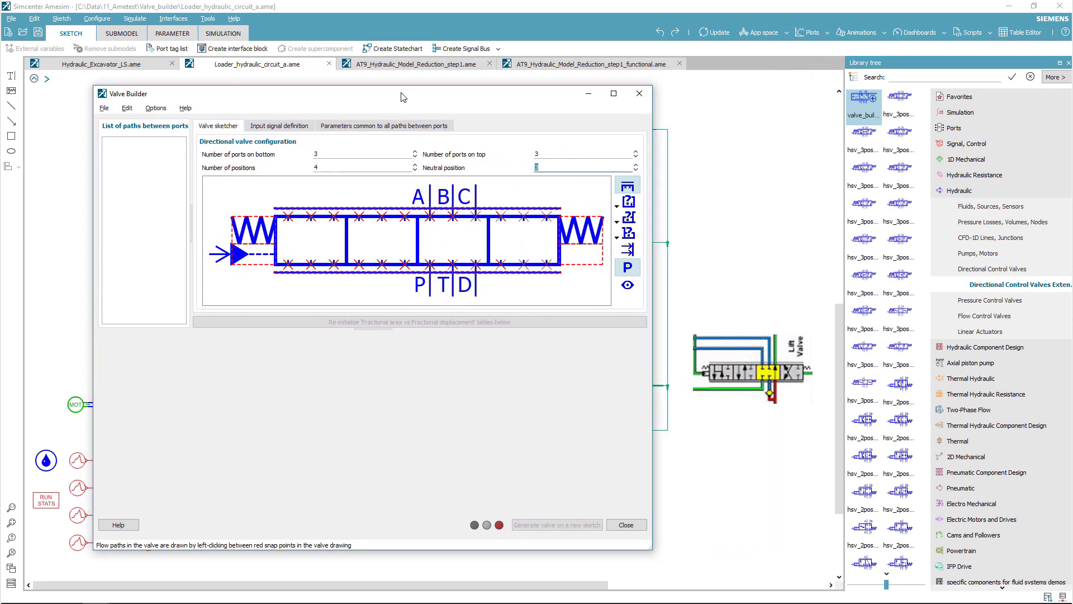
Draw the D-to-C flow path in the third position and crossed B-to-P and A-to-T paths in the fourth position
click(476, 264)
click(476, 216)
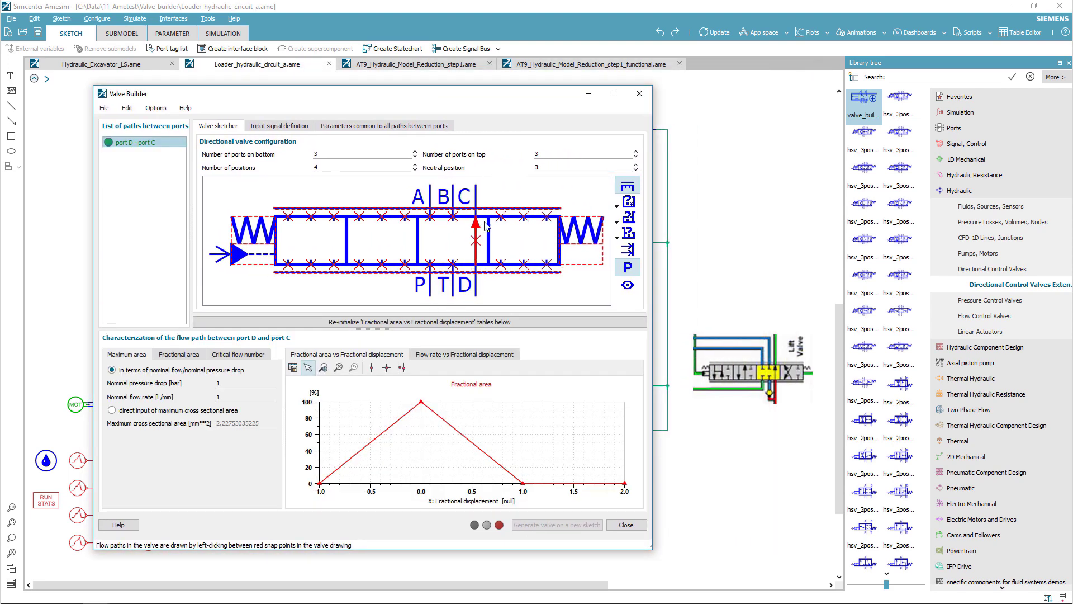
click(524, 216)
click(502, 263)
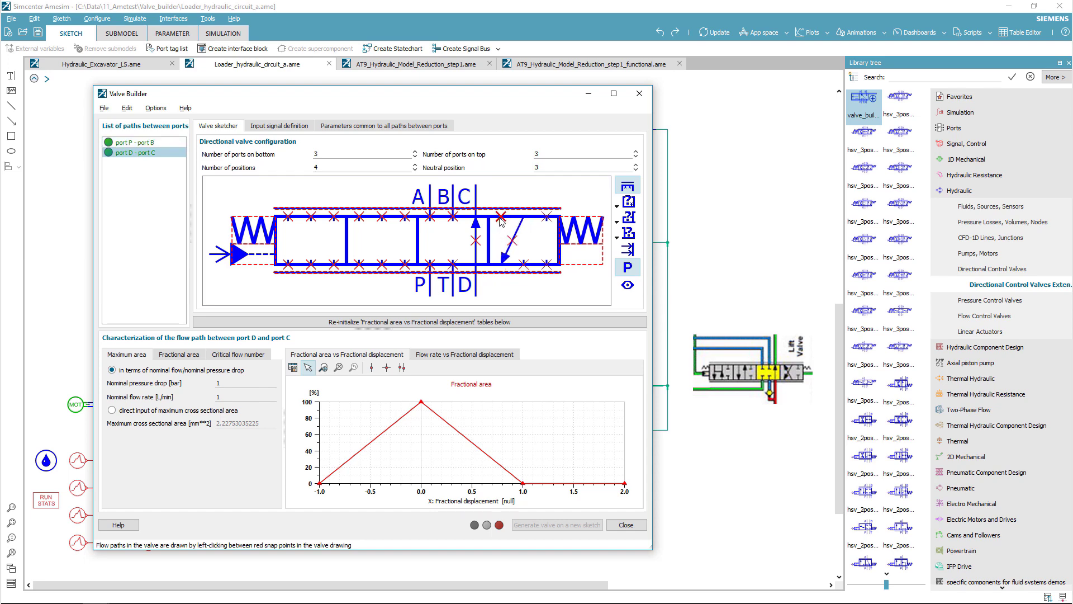
click(502, 216)
click(524, 264)
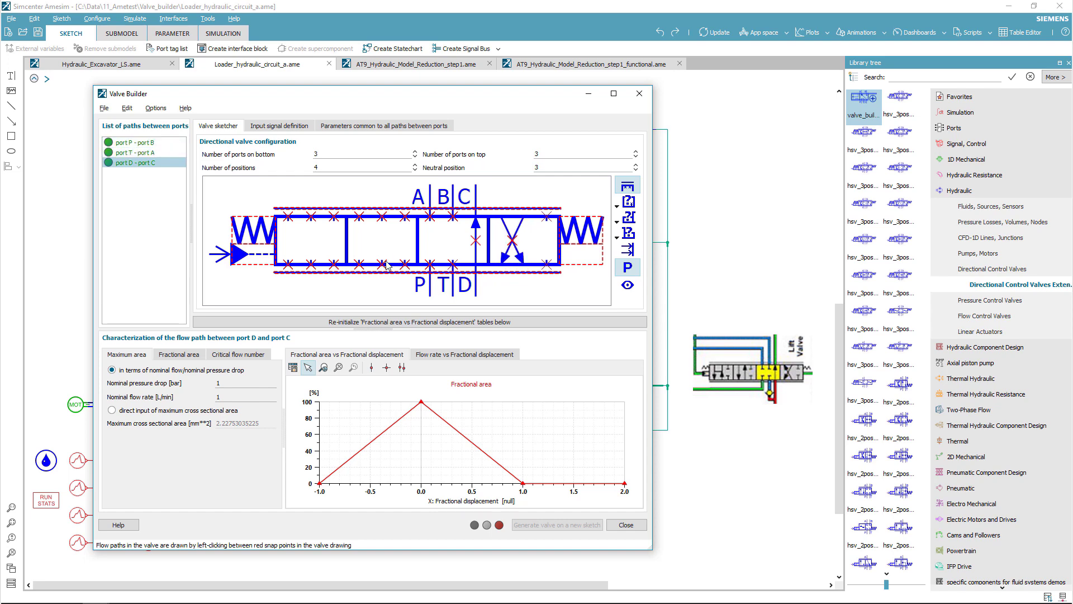
Draw two parallel opposing flow paths in the second position, from A down to P and from T up to B
click(359, 217)
click(359, 263)
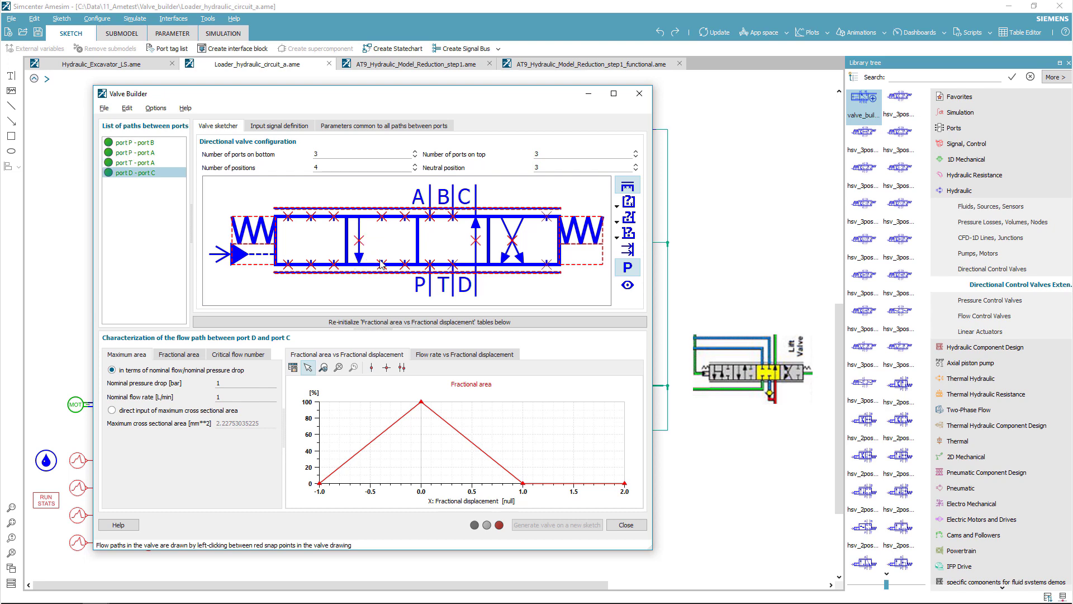
click(382, 264)
click(382, 216)
Draw two vertical flow paths joined at their midpoints in the first position, and add a check valve to the port T line
click(288, 216)
click(288, 263)
click(311, 216)
click(312, 264)
click(312, 241)
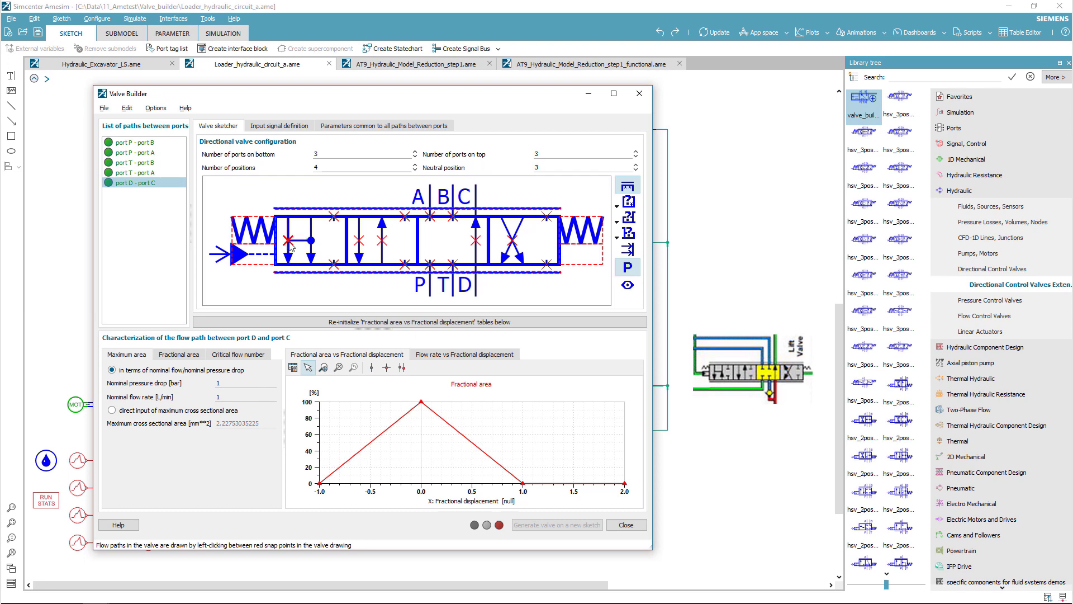
click(290, 241)
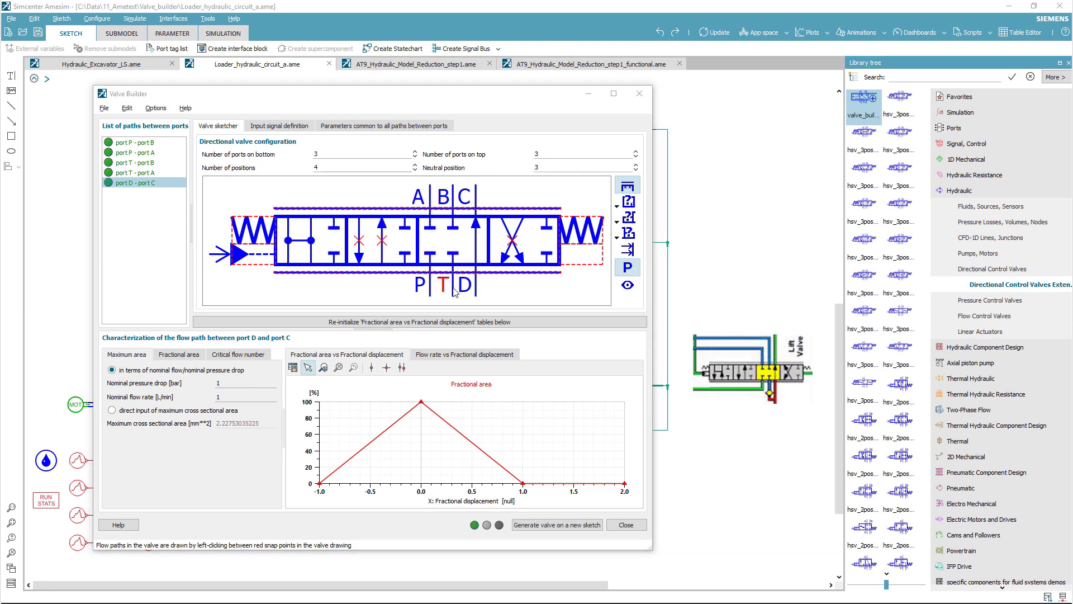
right_click(454, 288)
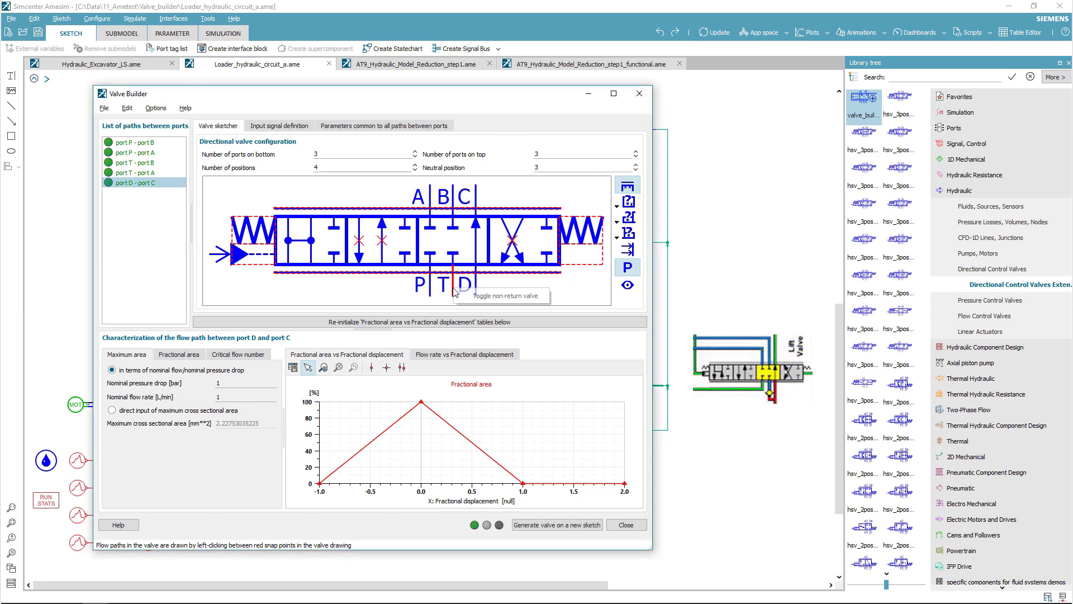
right_click(383, 246)
click(413, 304)
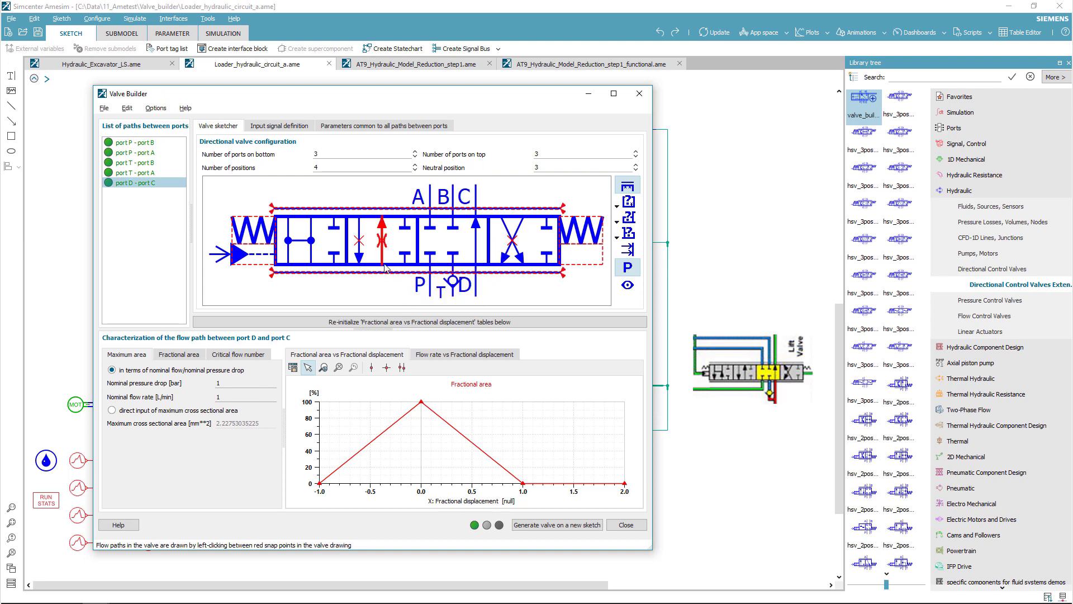
right_click(382, 255)
click(408, 308)
Set the actuators at both spool ends to the boxed hydraulic pilot symbol with a filled triangle
click(261, 258)
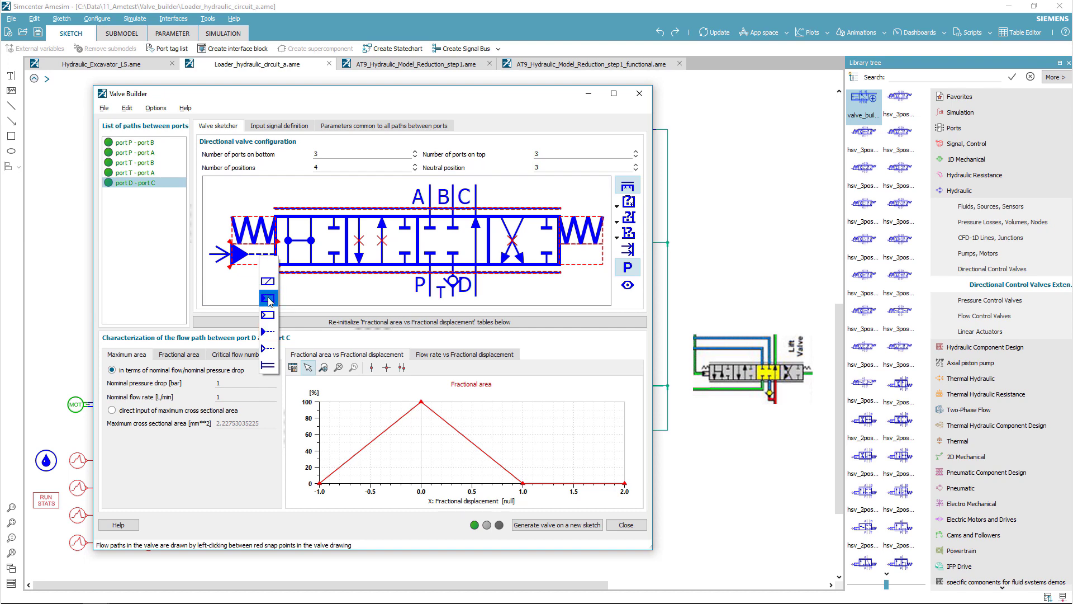
click(268, 298)
click(569, 249)
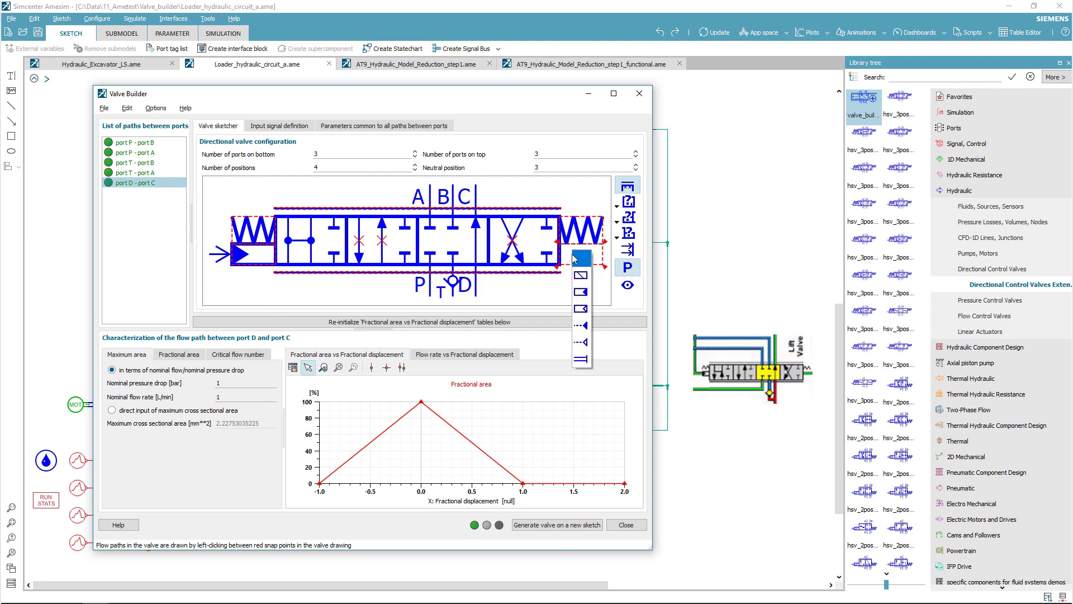
click(582, 297)
Relabel bottom port P as T and bottom port T as P, and remove the D and C labels
click(421, 285)
key(Delete)
text(T)
click(441, 290)
key(BackSpace)
text(P)
click(461, 288)
key(Delete)
click(464, 198)
key(Delete)
Decrease the text size of the T, A and B port labels and move the T label down level with P
right_click(426, 276)
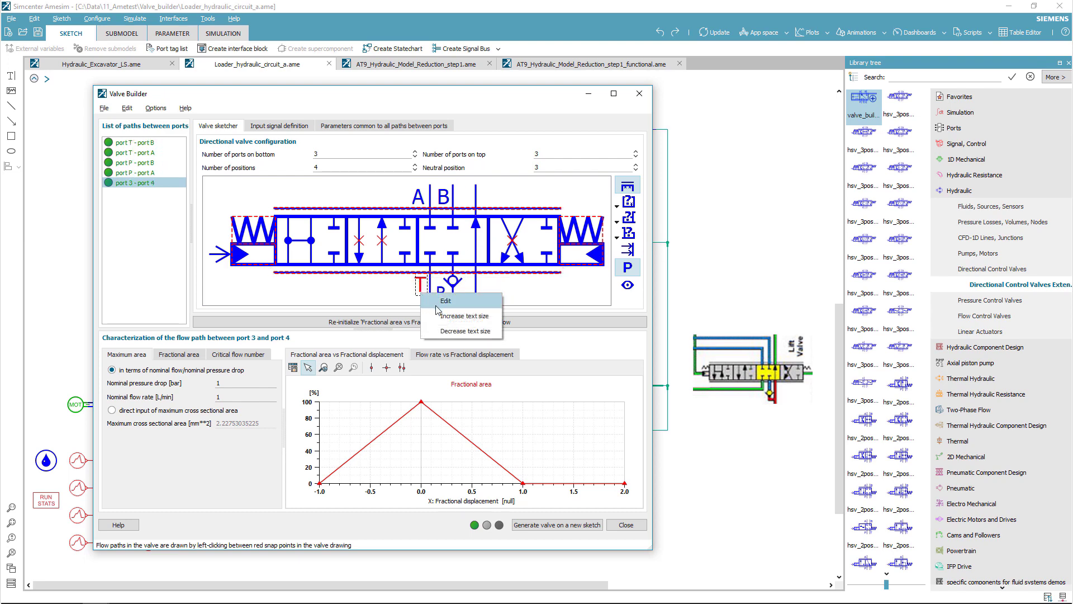
click(447, 333)
right_click(421, 196)
click(442, 235)
right_click(444, 198)
click(462, 236)
click(418, 287)
drag(417, 290, 419, 302)
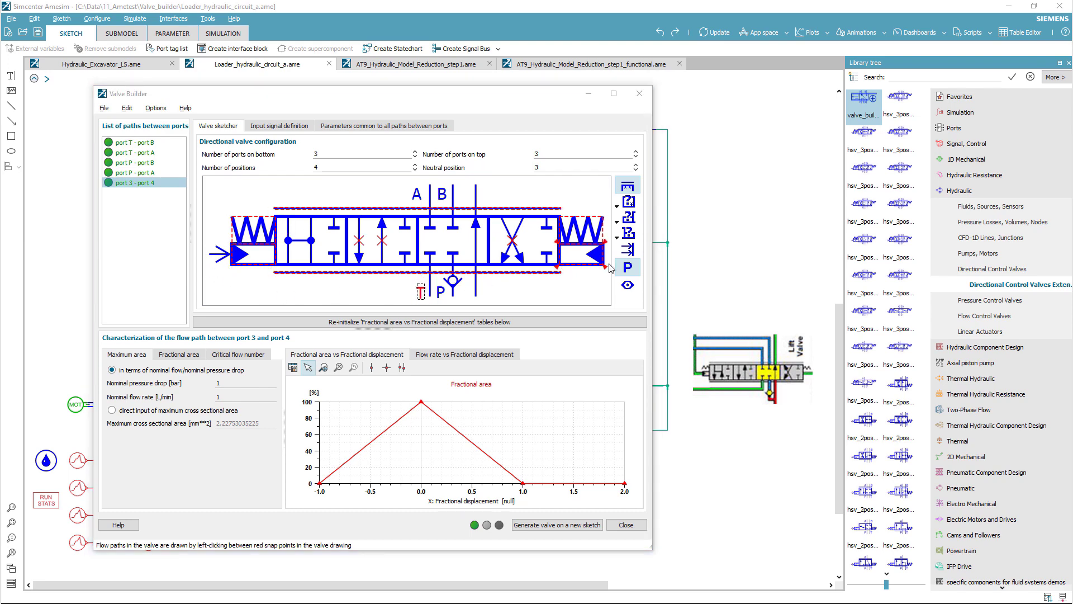
Switch the valve input to command pressures at both pilot ends and display the flow path between ports P and A
click(627, 259)
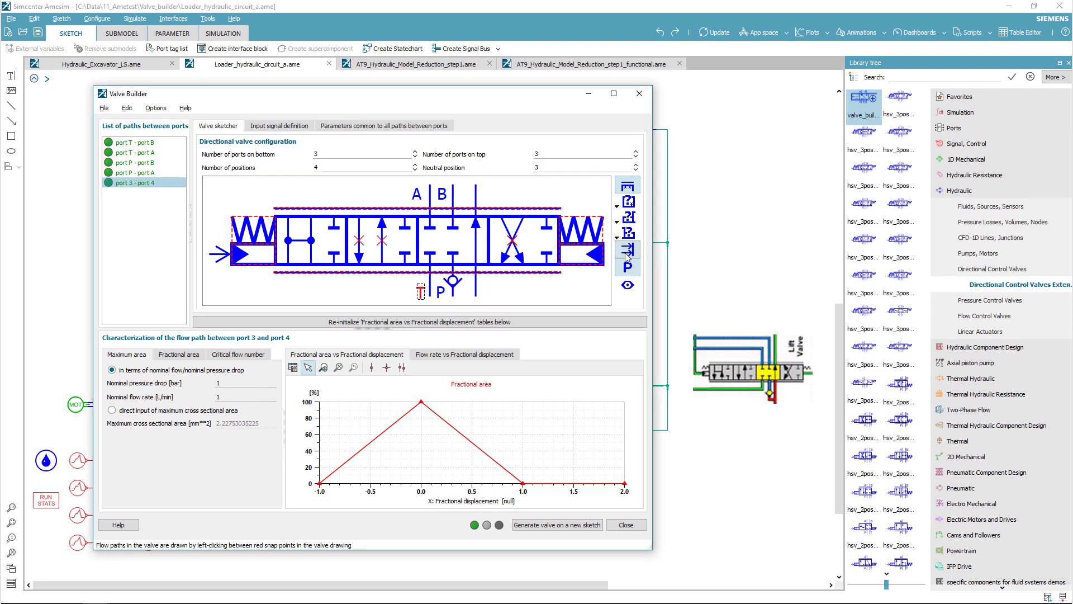
click(140, 175)
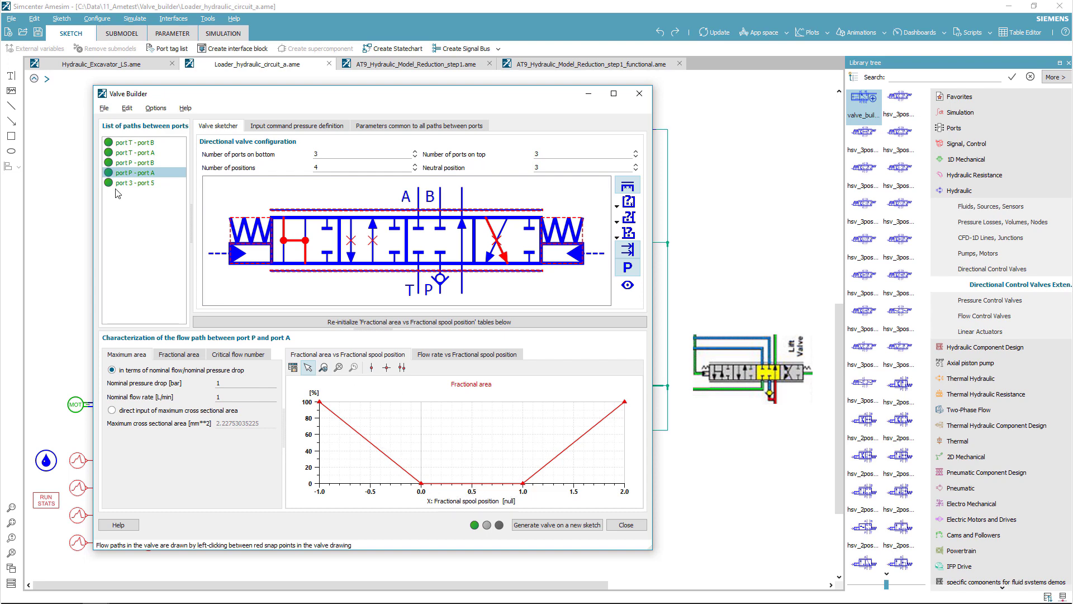
Paste the prepared spool position data, starting at -1 with zero area, into the port P–port B fractional area table
click(133, 163)
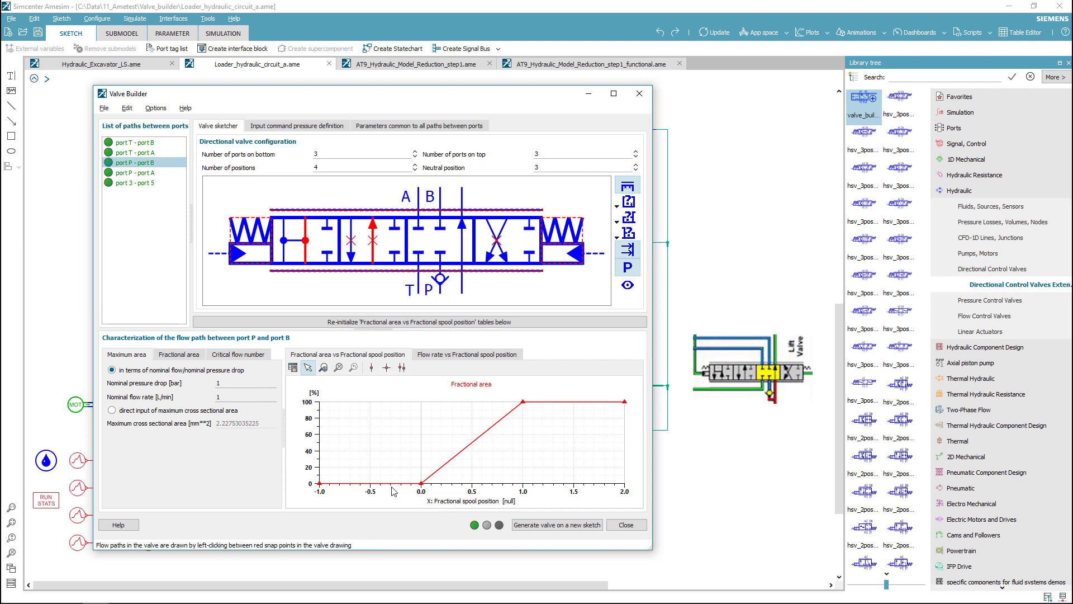
click(189, 356)
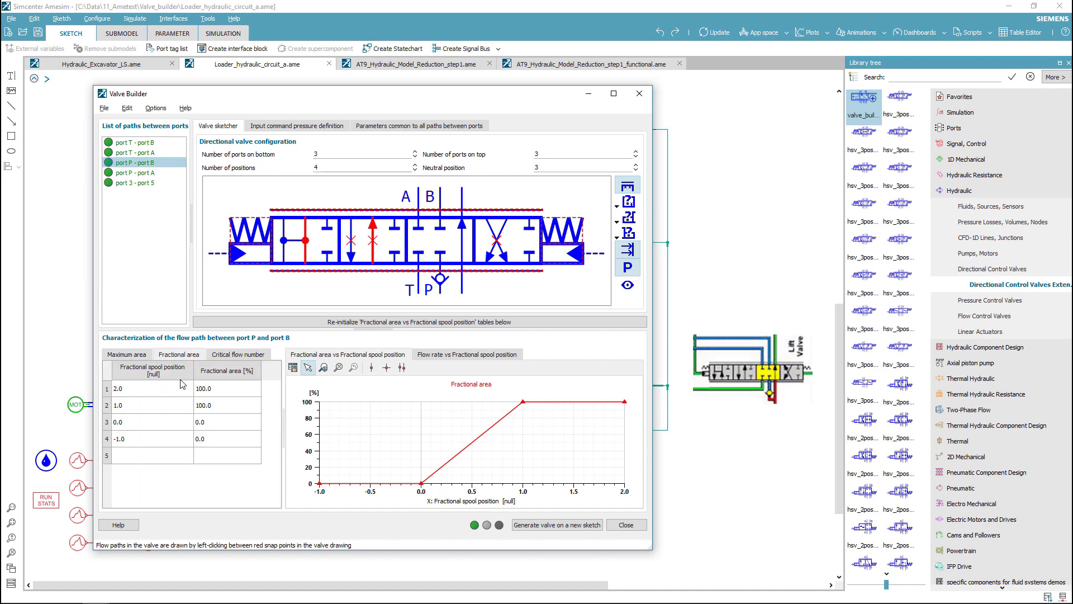
click(161, 394)
key(ctrl+v)
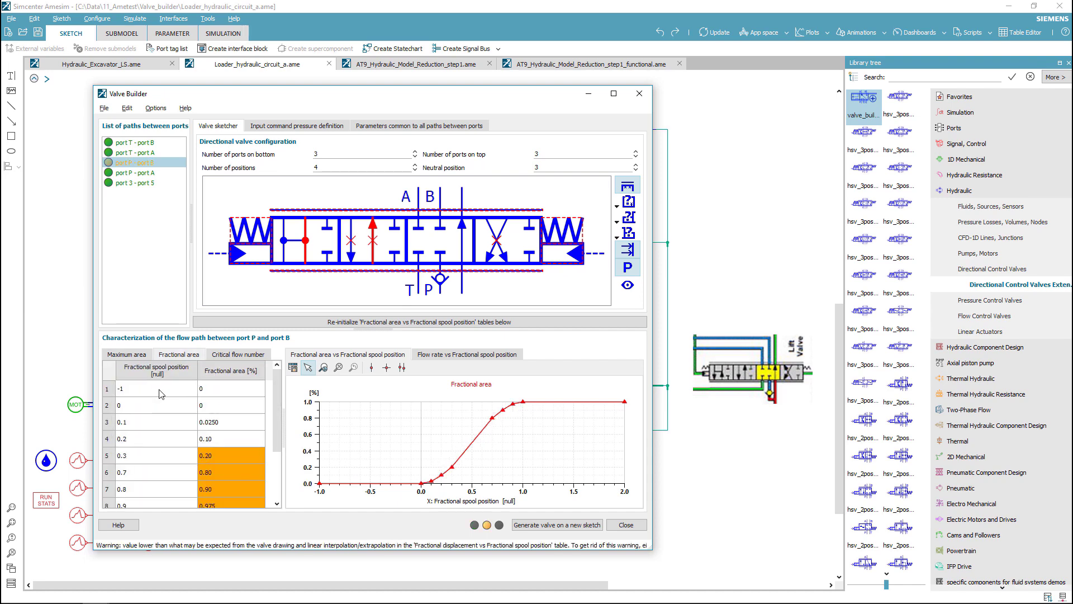
Set the P–B path's nominal pressure drop to 10 bar and flow rate to 300 L/min, and choose direct input of maximum cross sectional area
click(132, 355)
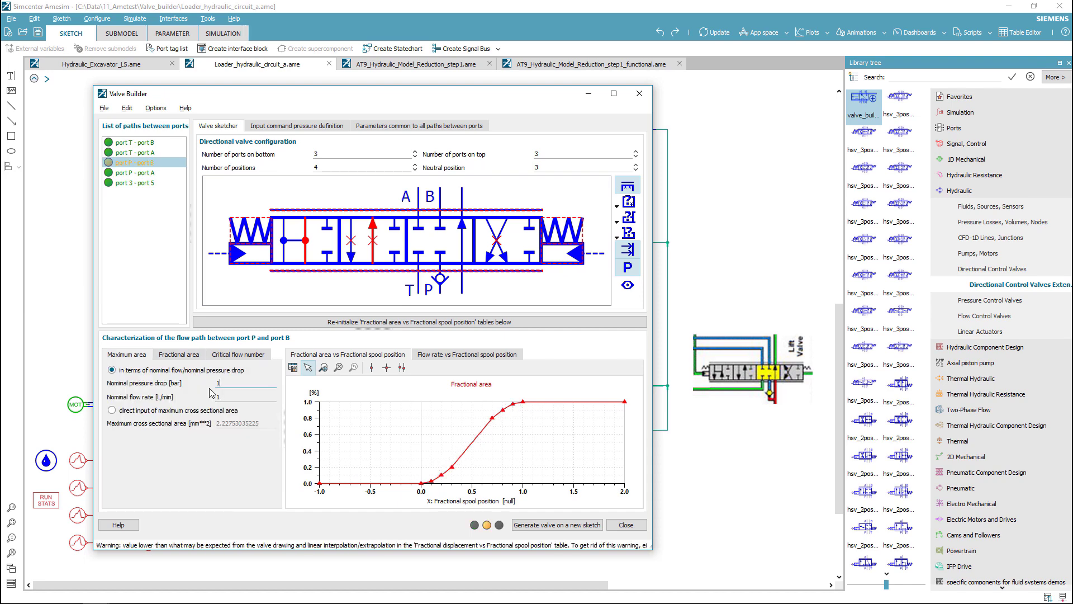
double_click(217, 384)
text(10)
click(223, 396)
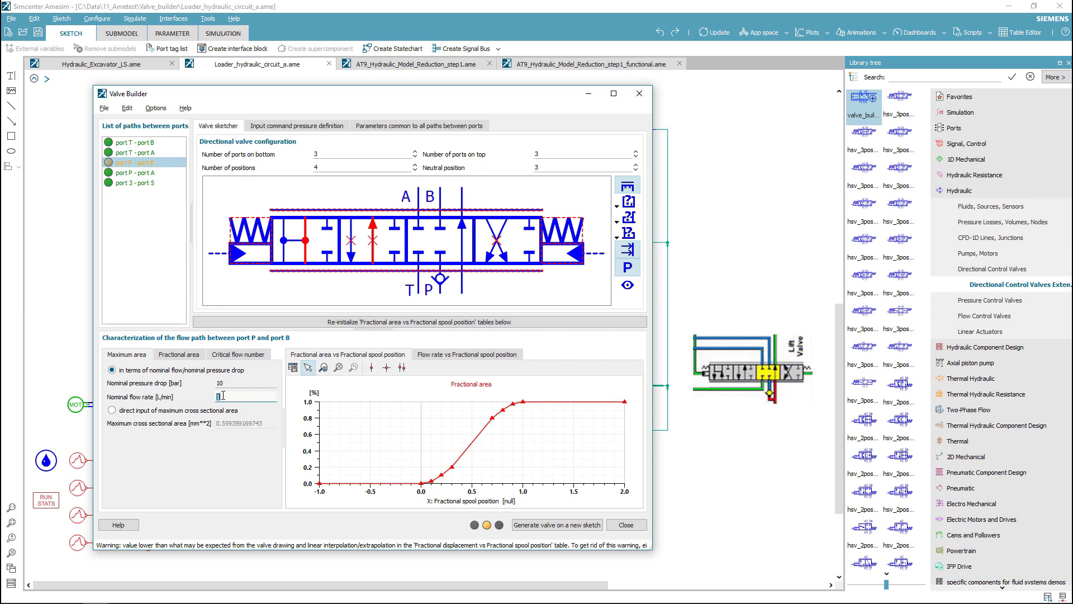
text(300)
click(227, 411)
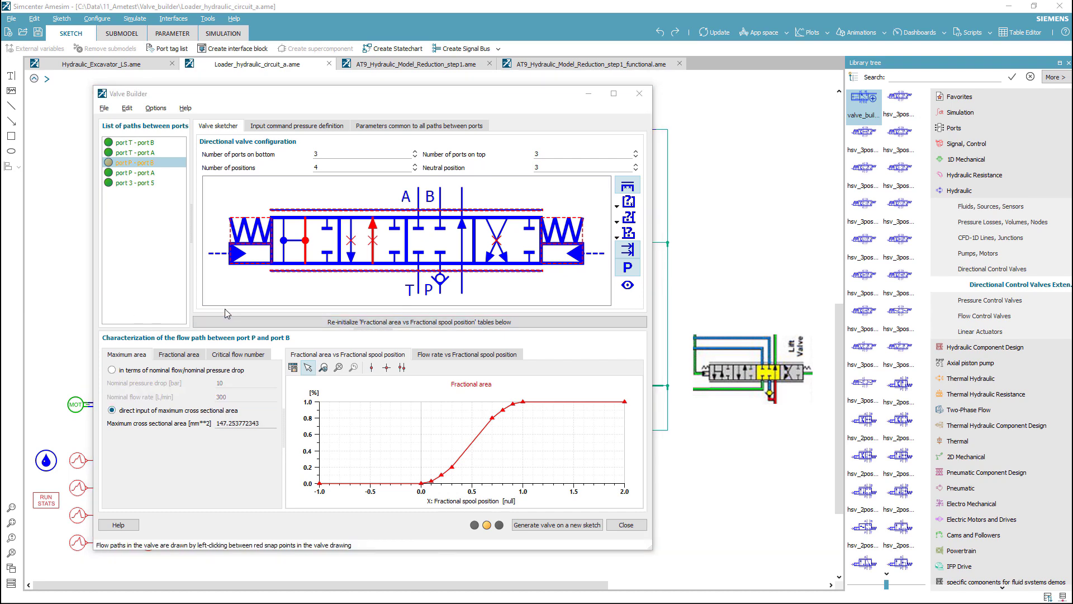
Generate the valve on a new sketch and minimize the Valve Builder
click(524, 530)
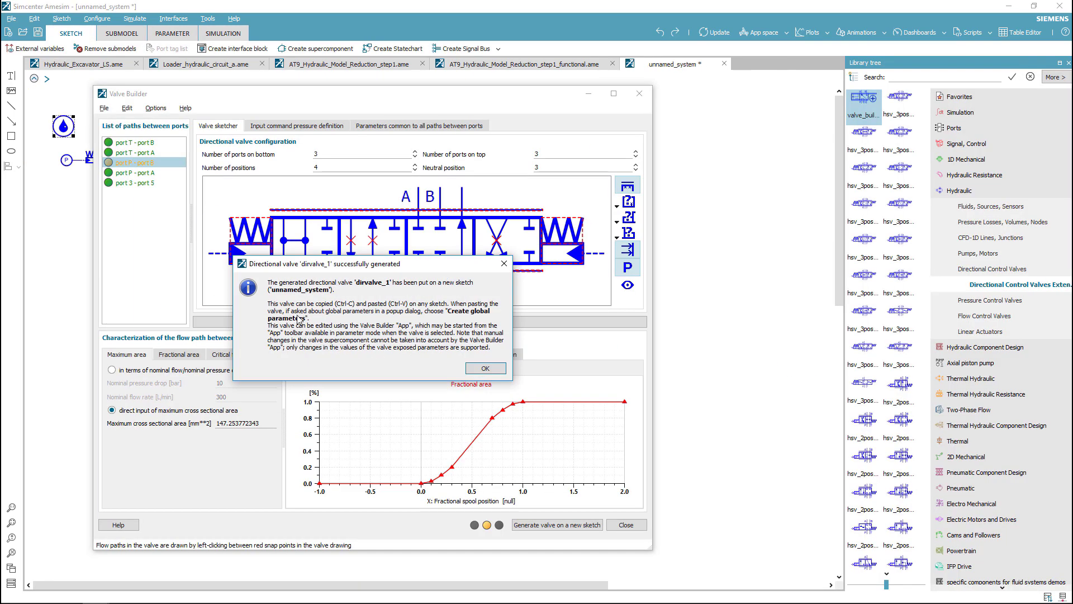
click(485, 369)
click(588, 94)
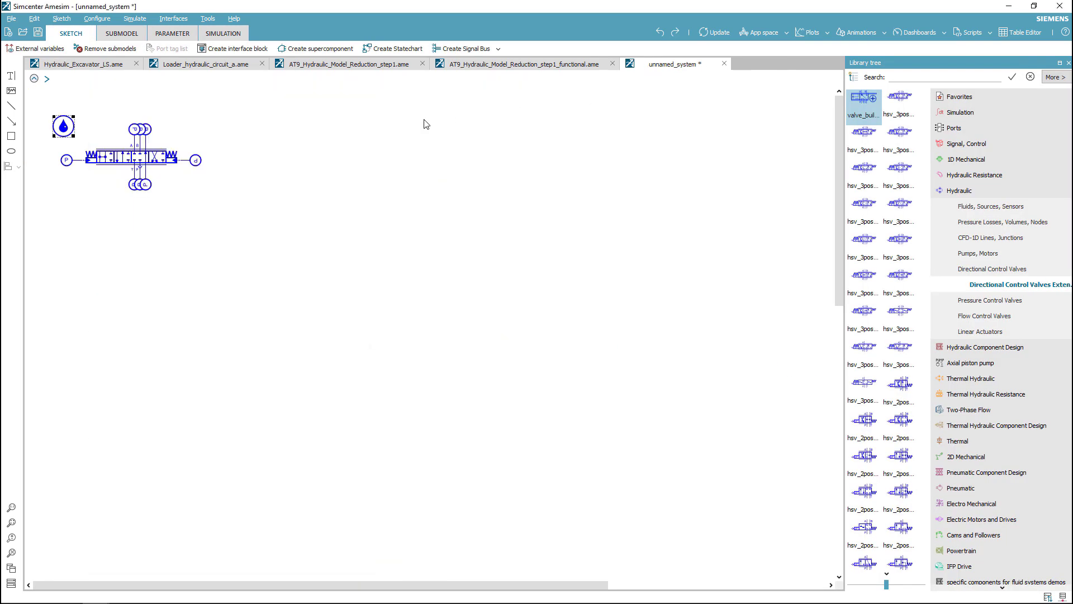
Paste the generated valve into Loader_hydraulic_circuit_a.ame, rotate it vertical, and connect it in the empty lift valve location
click(259, 67)
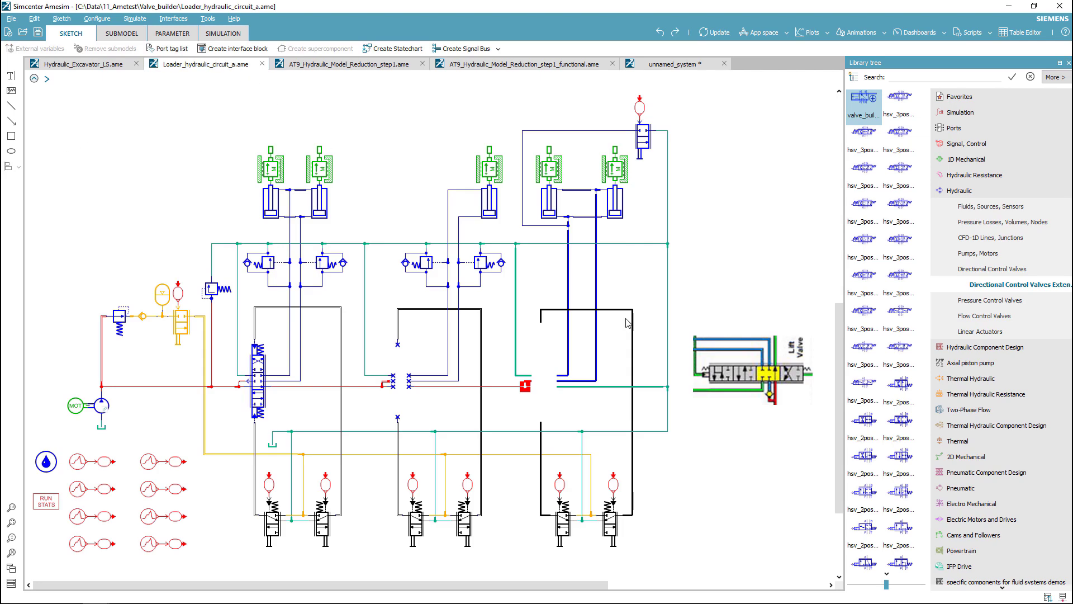
key(ctrl+v)
key(ctrl+r)
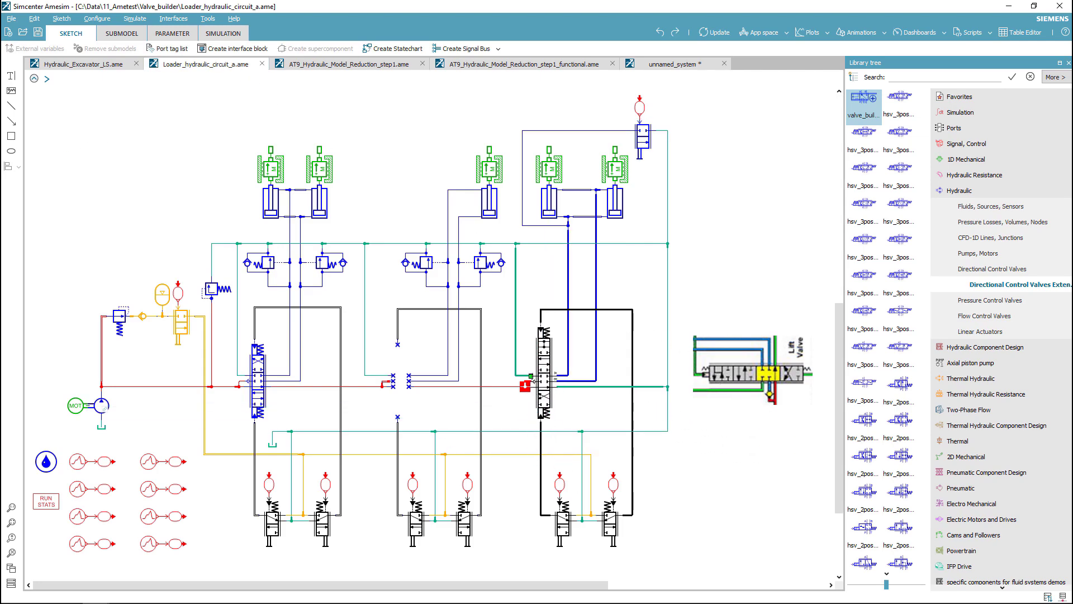
click(531, 320)
click(582, 345)
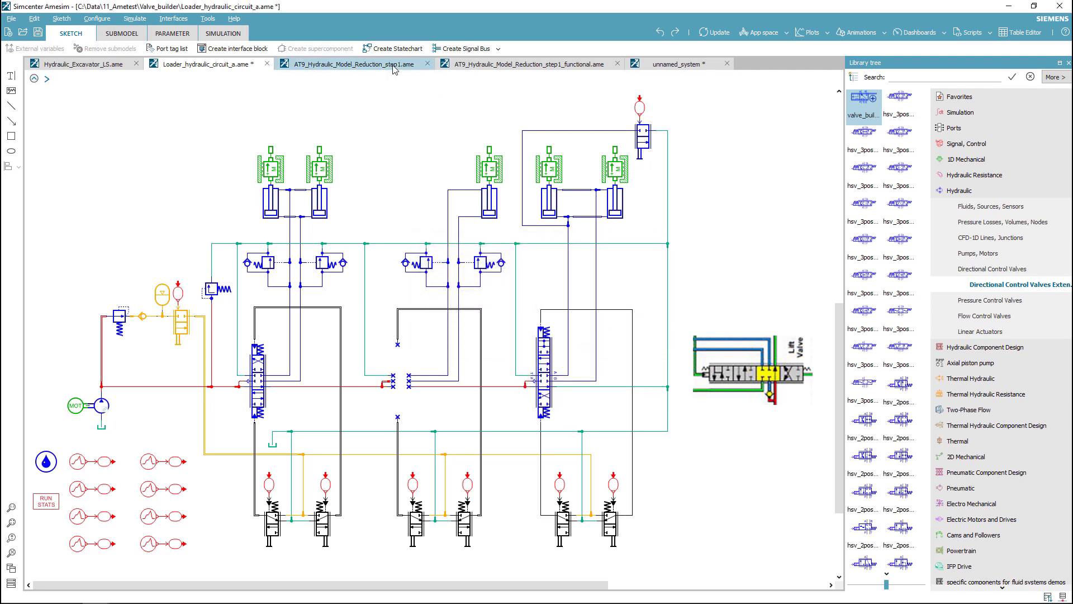
Enter parameter mode, assigning Premier Submodel to the unset components, and show the new lift valve's parameters
click(172, 33)
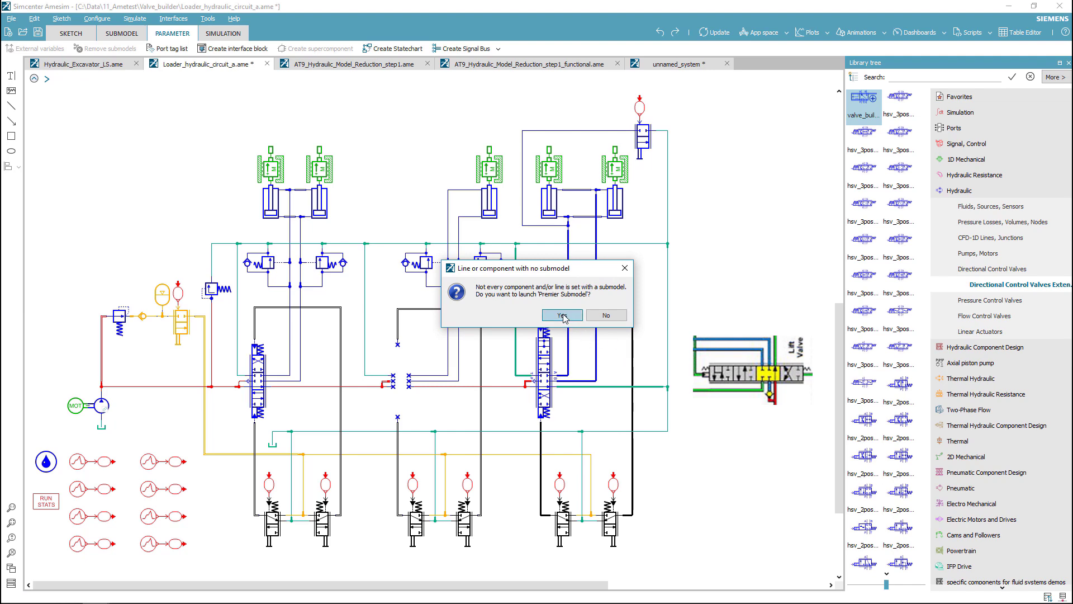
click(562, 315)
click(551, 369)
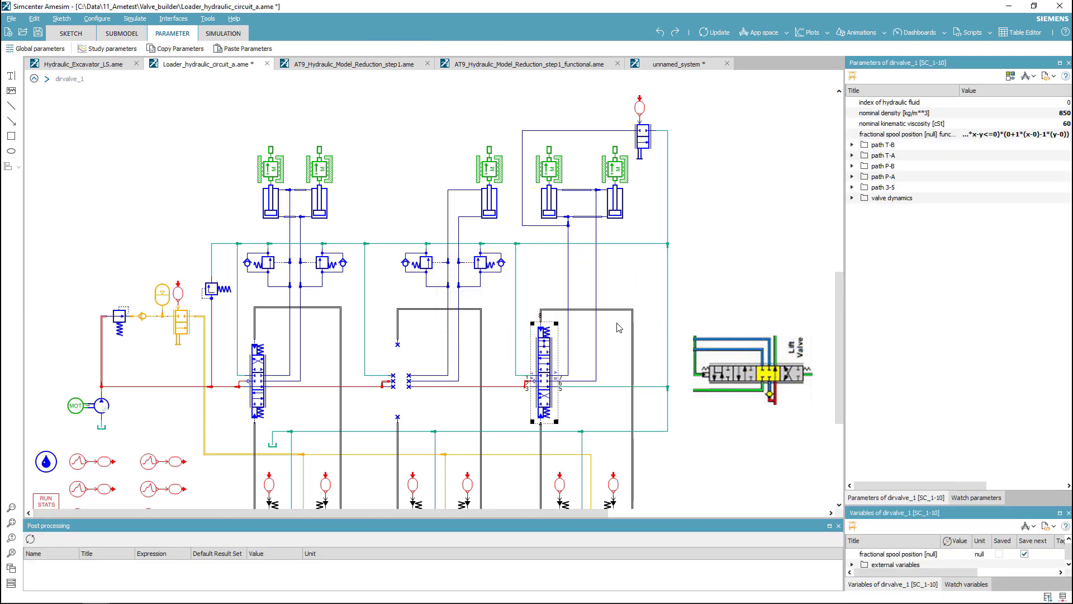
Expand the lift valve's path and valve dynamics parameters and set the spool dynamics to 2nd order
click(852, 144)
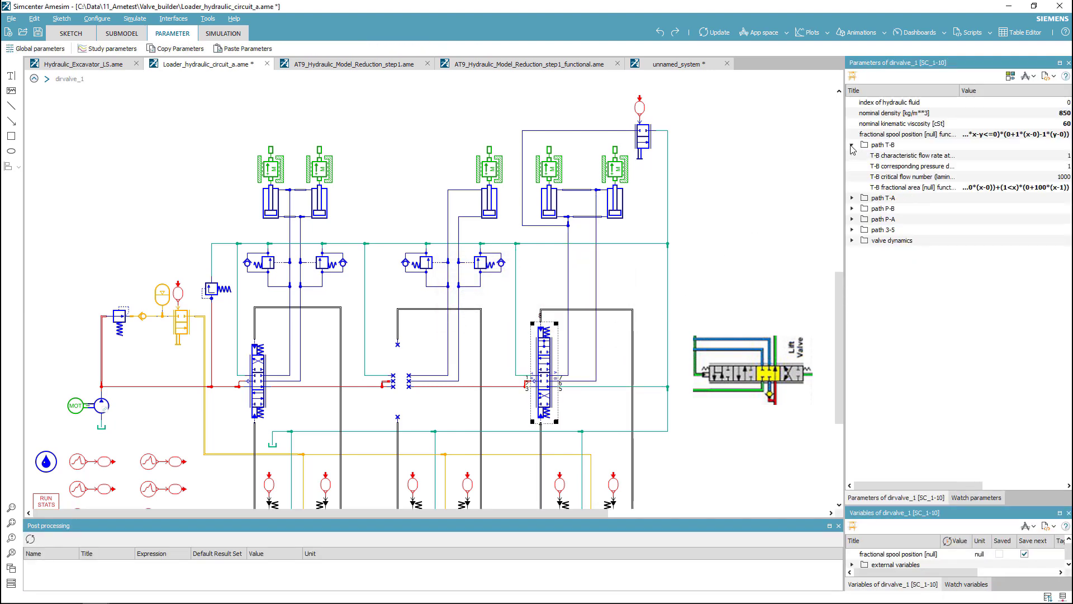
click(1068, 158)
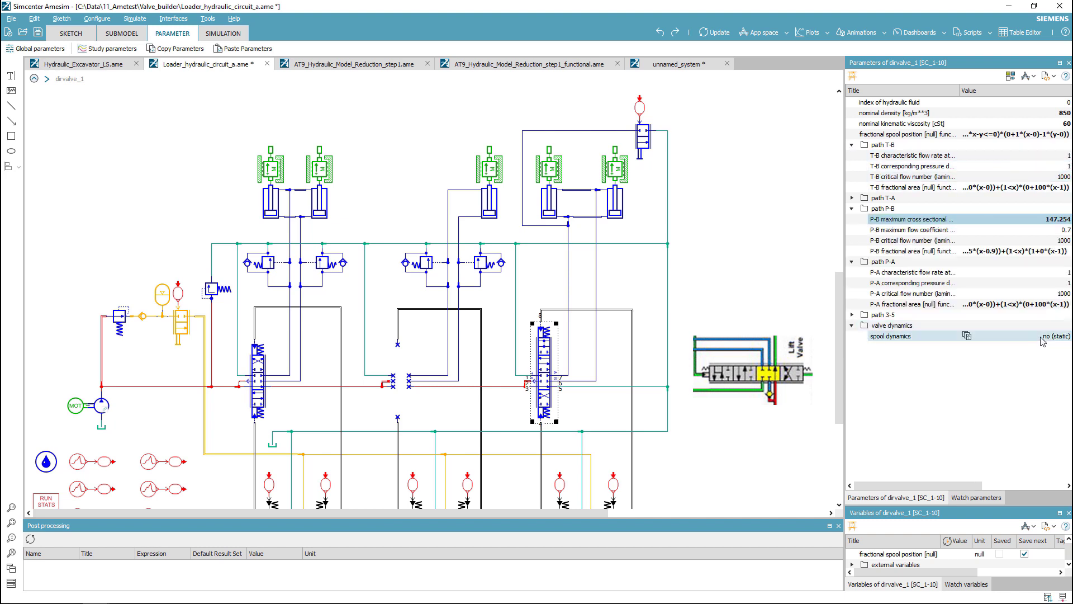
click(1043, 338)
click(1010, 364)
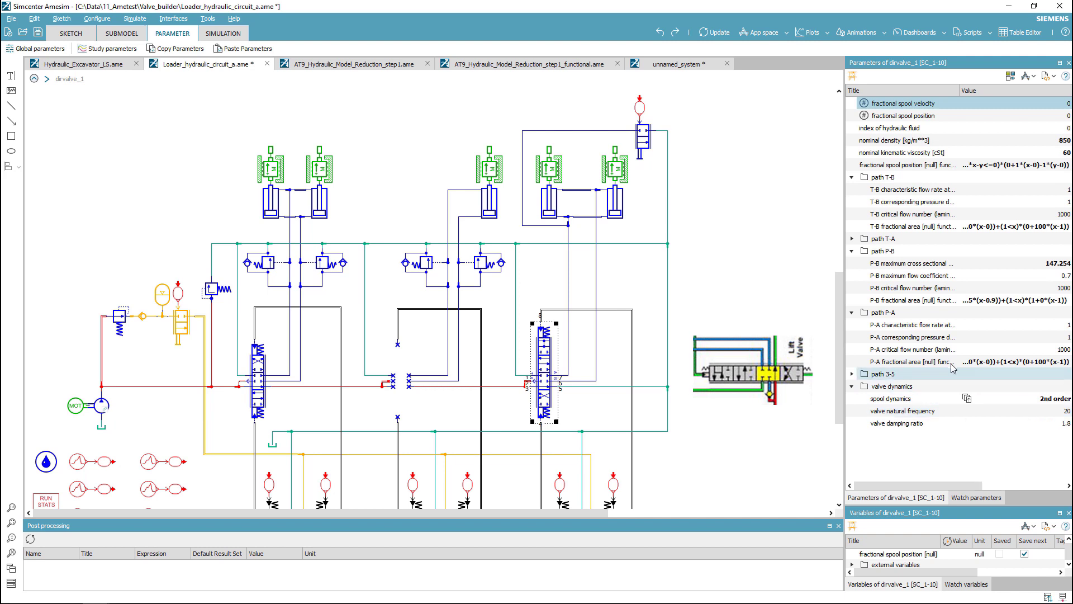
Open the leftmost circuit valve in the Valve Builder, and delete its first position's two flow paths and the blocked-port symbols
click(263, 376)
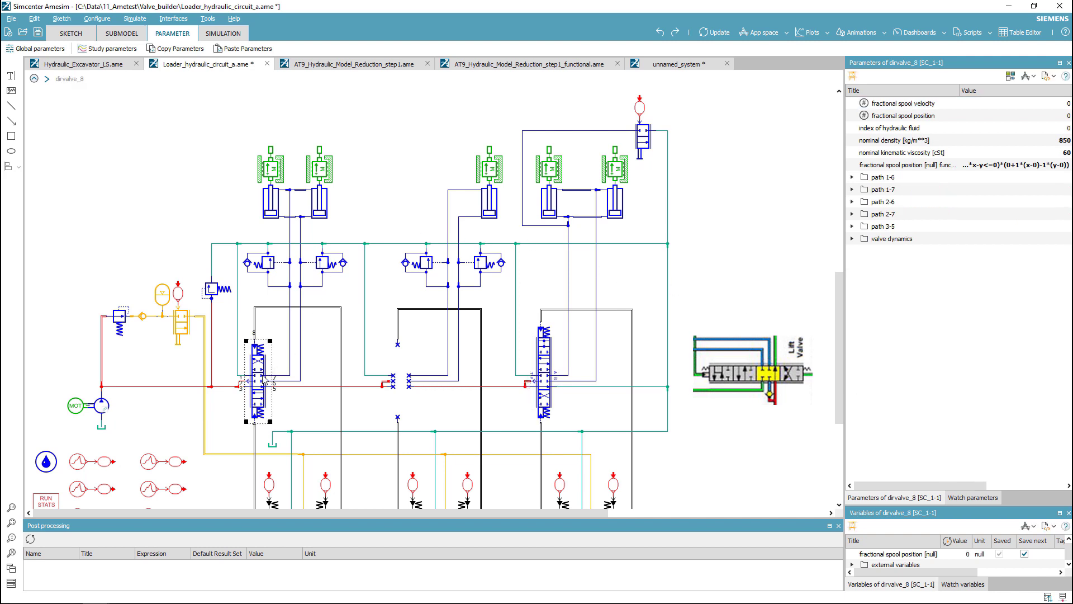
click(853, 77)
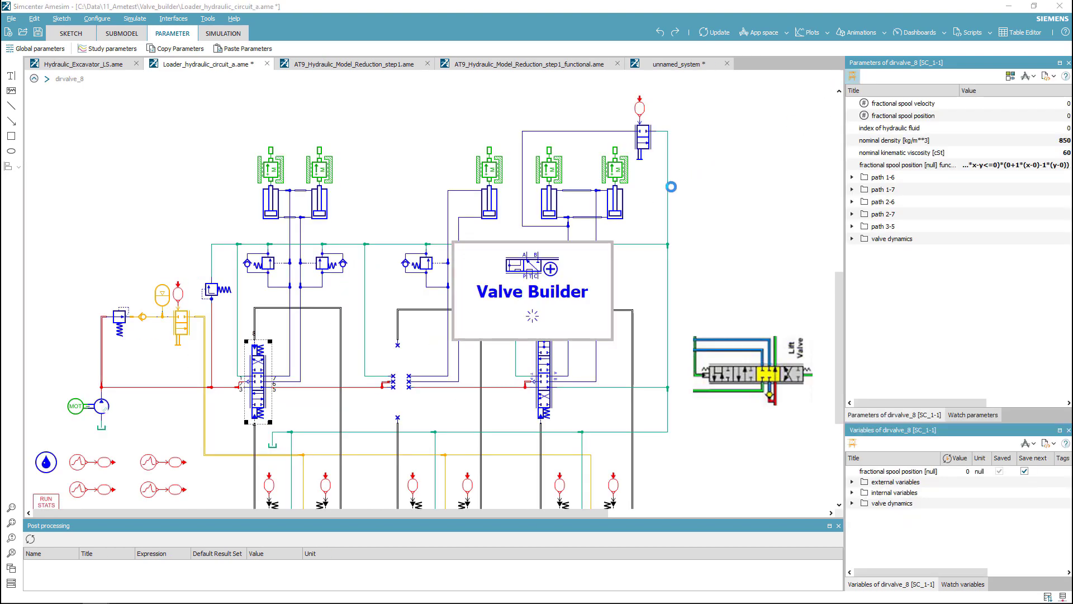
right_click(477, 212)
click(504, 220)
right_click(482, 229)
click(506, 237)
click(796, 188)
click(794, 218)
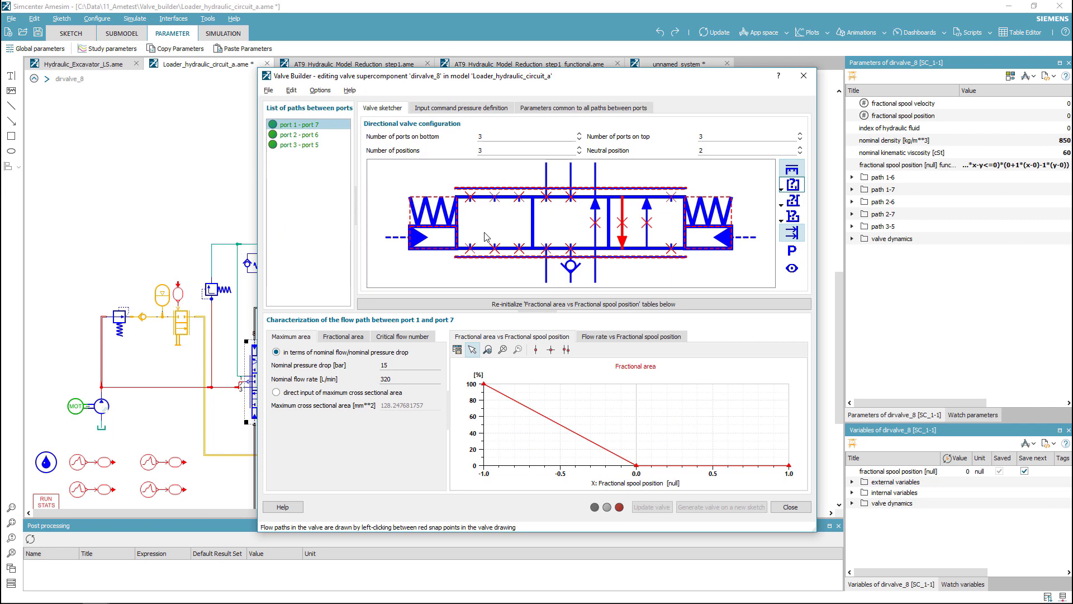
Replace the third position's parallel flow paths with two crossed paths
right_click(623, 207)
click(644, 215)
right_click(647, 212)
click(666, 219)
click(644, 202)
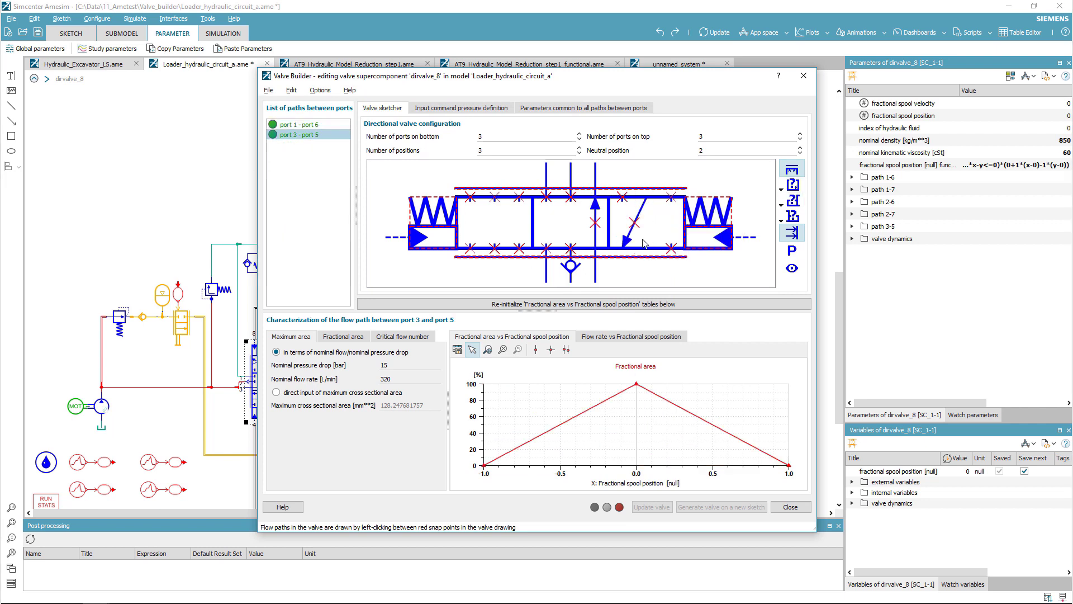
click(623, 198)
Draw two parallel flow paths in opposite directions in the first position and block the unused ports
click(495, 249)
click(494, 198)
click(470, 197)
click(471, 248)
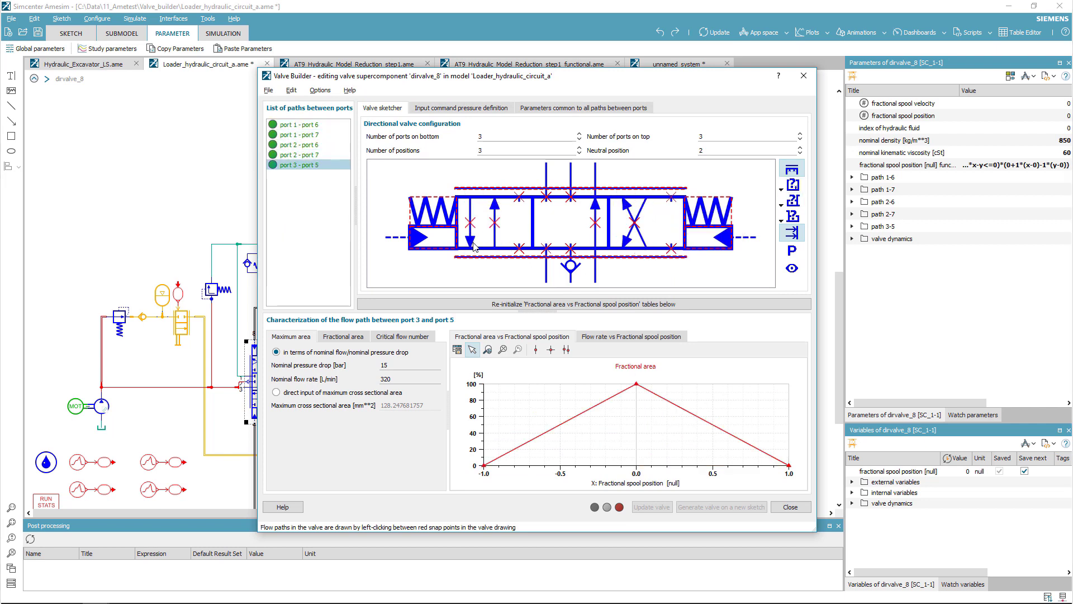
click(794, 185)
Generate the modified valve on a new sketch and close the Valve Builder
click(739, 507)
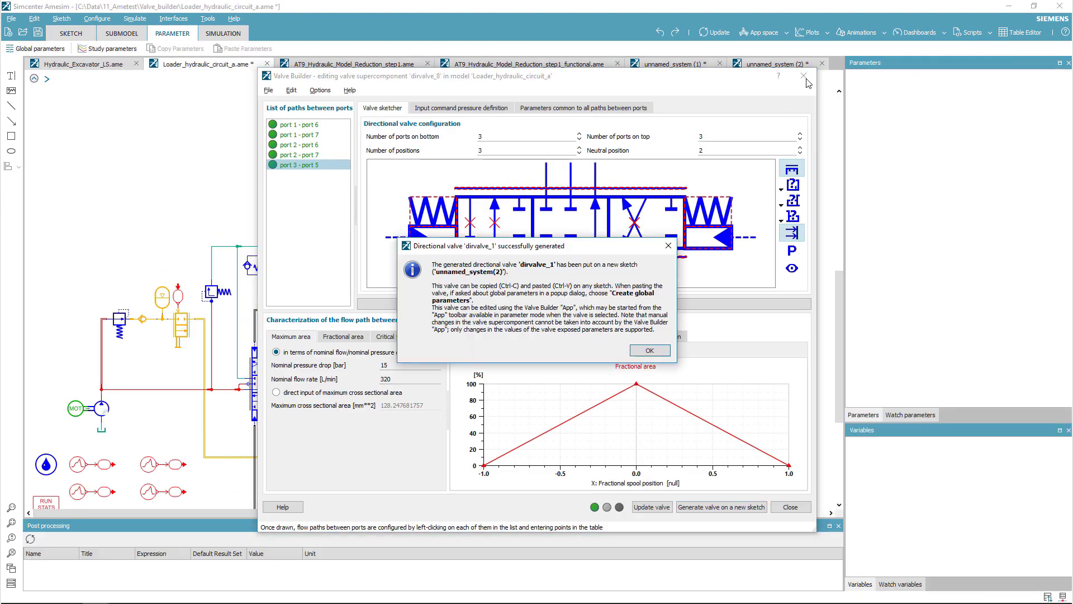
click(649, 350)
click(804, 76)
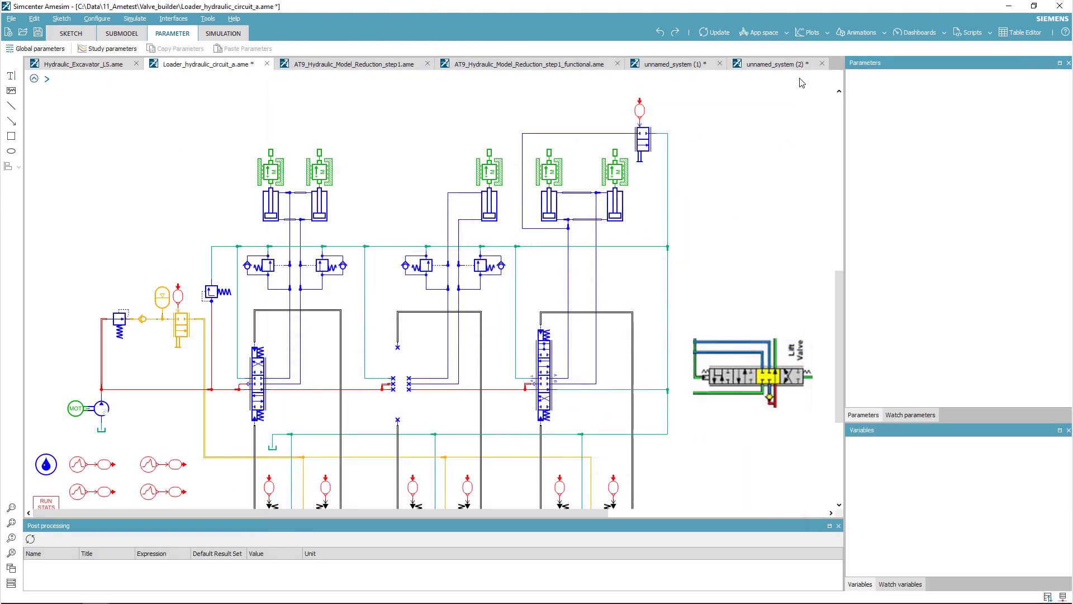
Copy the generated valve from unnamed_system (2) into Loader_hydraulic_circuit_a.ame and place it vertically beside the leftmost valve
click(760, 65)
click(141, 155)
key(ctrl+c)
click(205, 64)
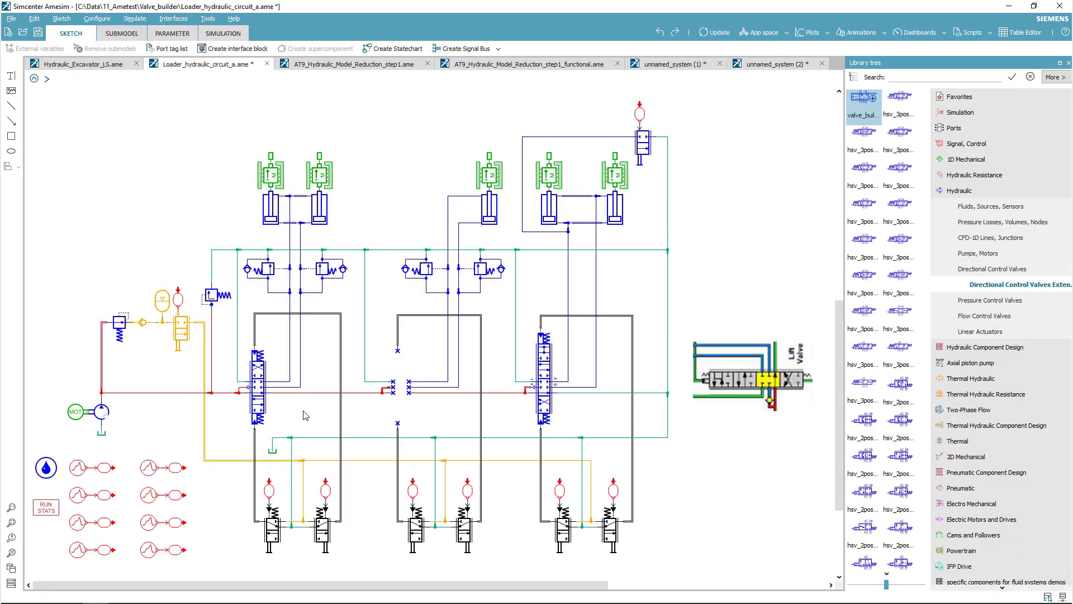
key(ctrl+v)
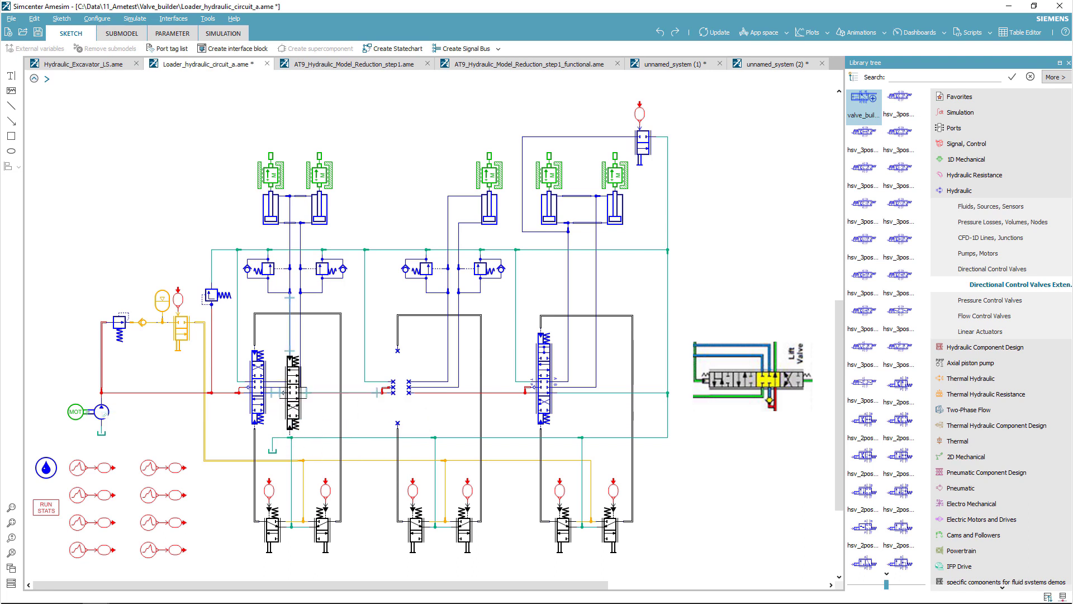
click(324, 385)
click(612, 344)
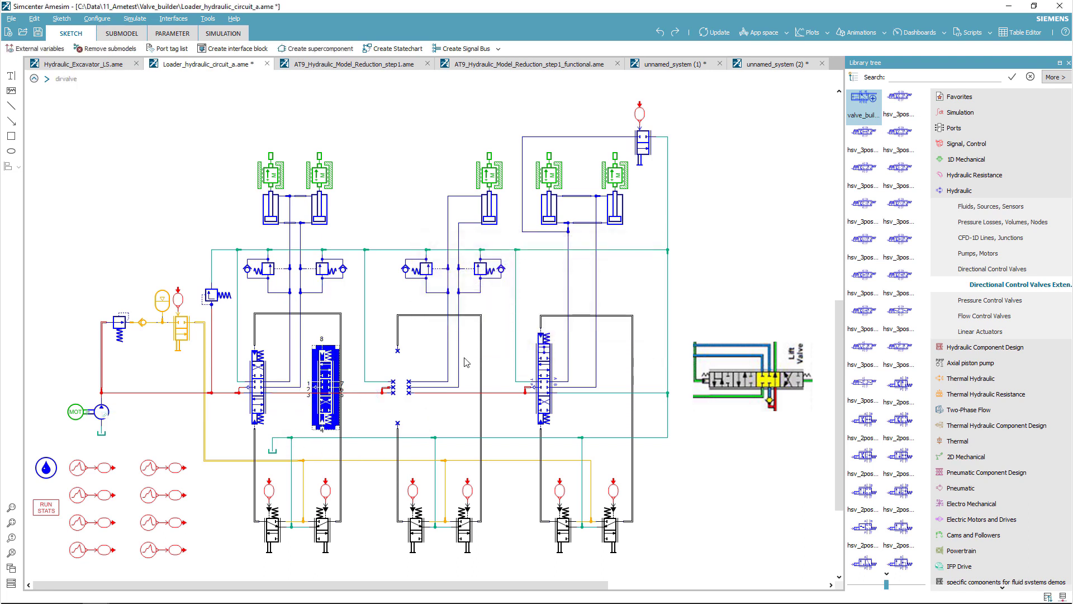
View AT9_Hydraulic_Model_Reduction_step1.ame and its functional version, and open the functional model's CPU time plot
click(376, 64)
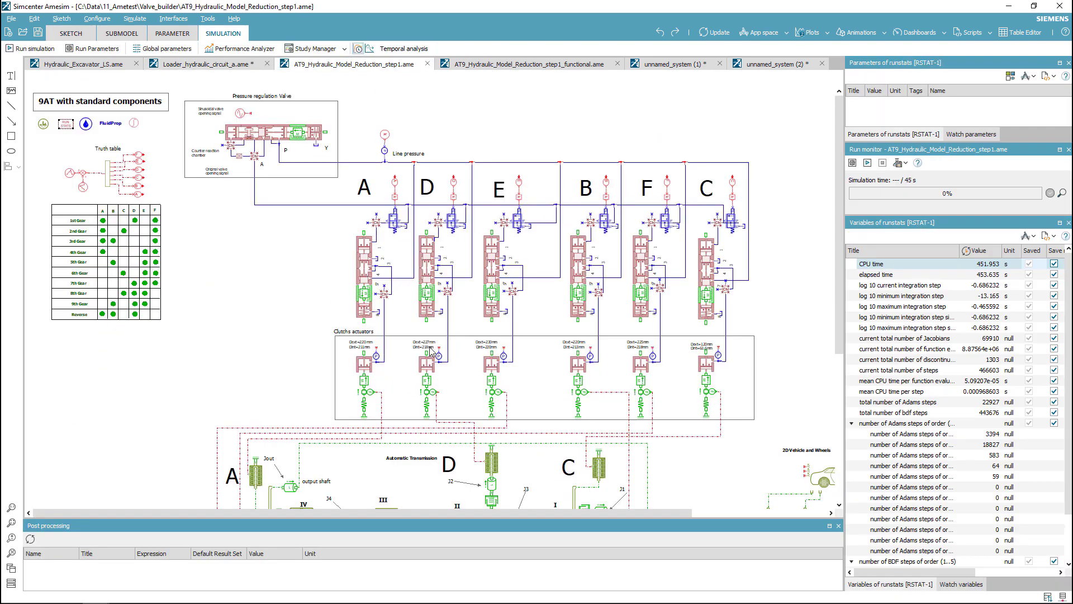
click(467, 65)
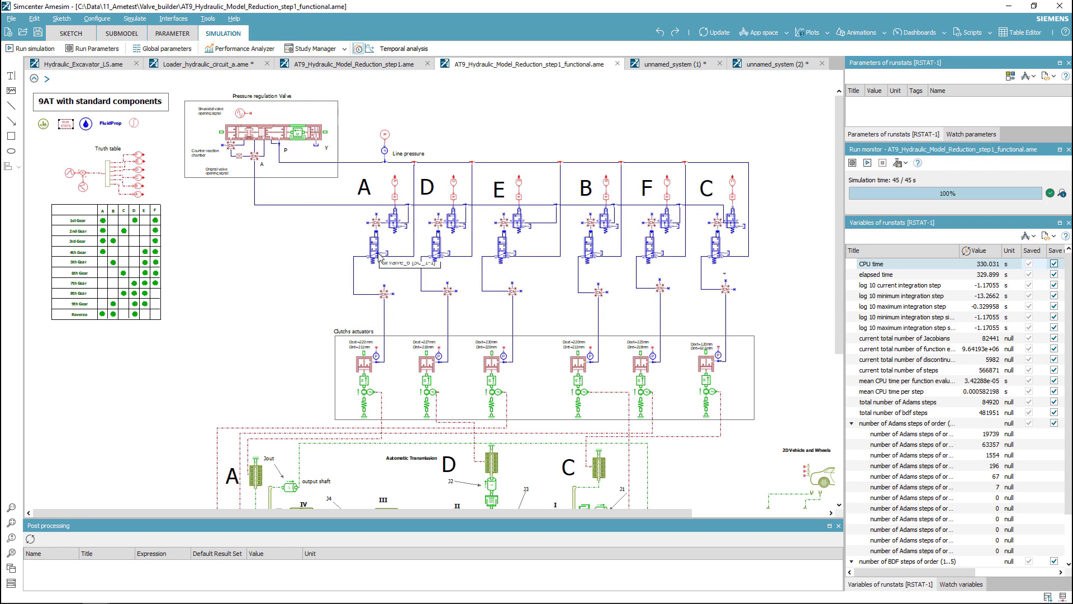
click(829, 34)
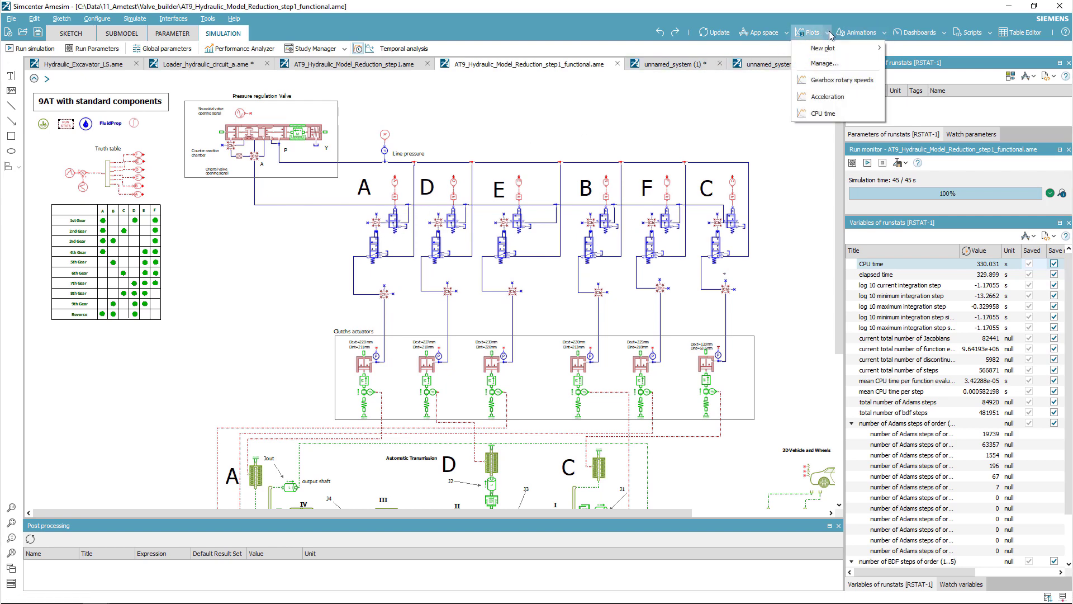
click(822, 114)
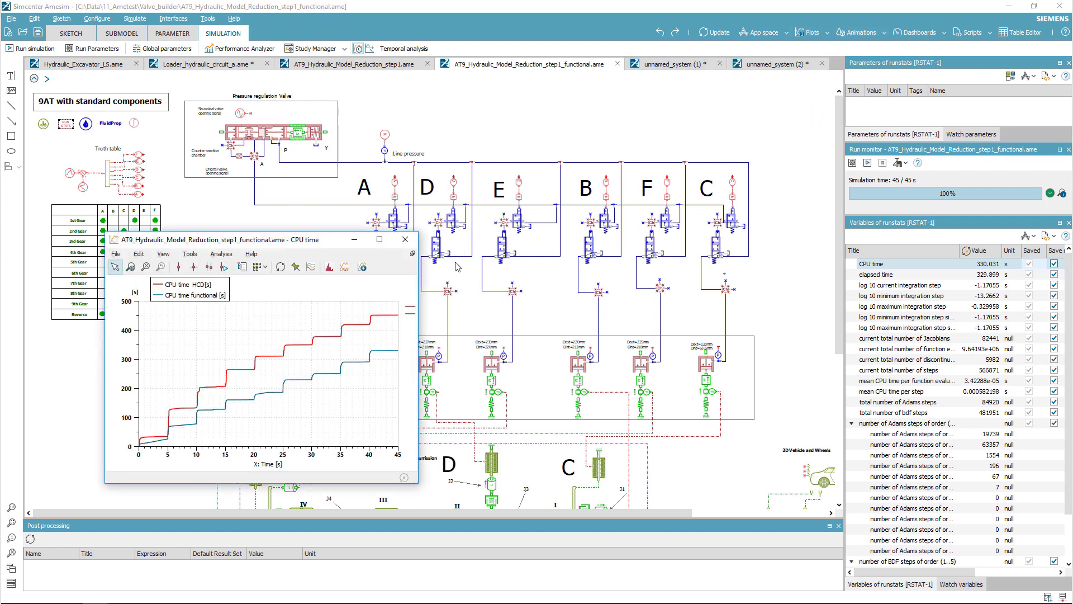